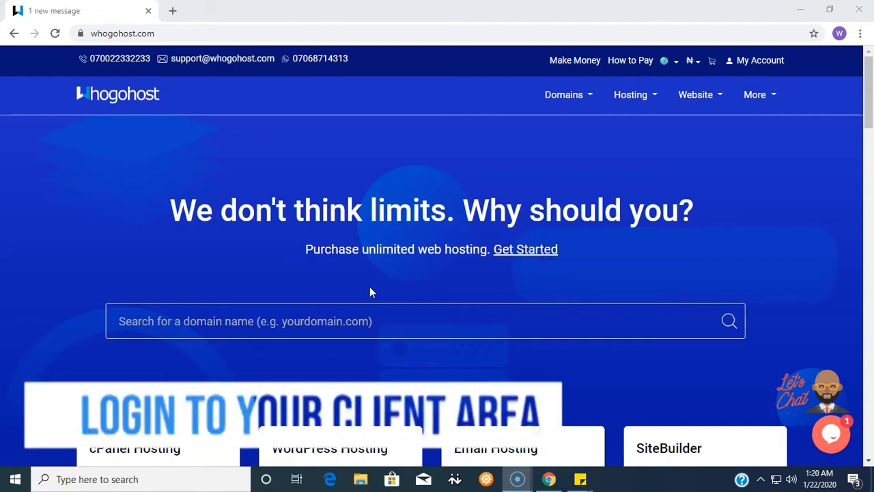
Step: Log in via My Account with the saved autofill email and a pasted password, triggering image verification
{"action": "left_click", "coordinate": [755, 60]}
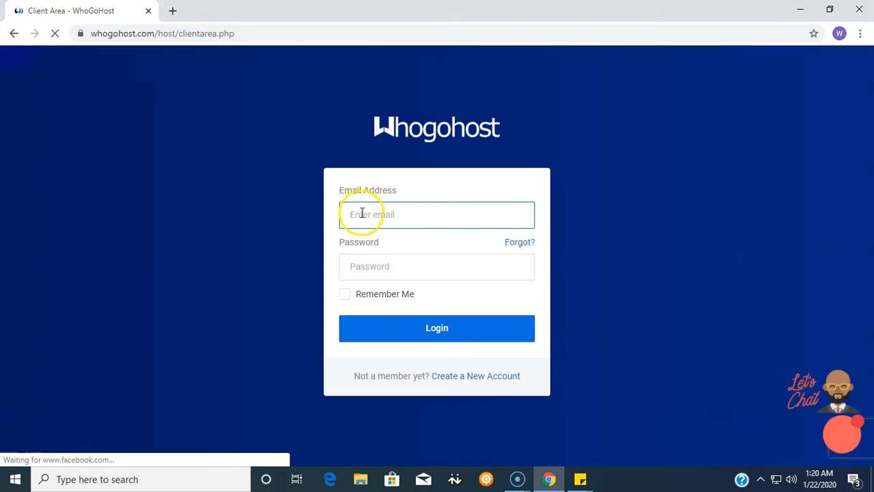
{"action": "left_click", "coordinate": [358, 212]}
{"action": "left_click", "coordinate": [387, 247]}
{"action": "left_click", "coordinate": [355, 267]}
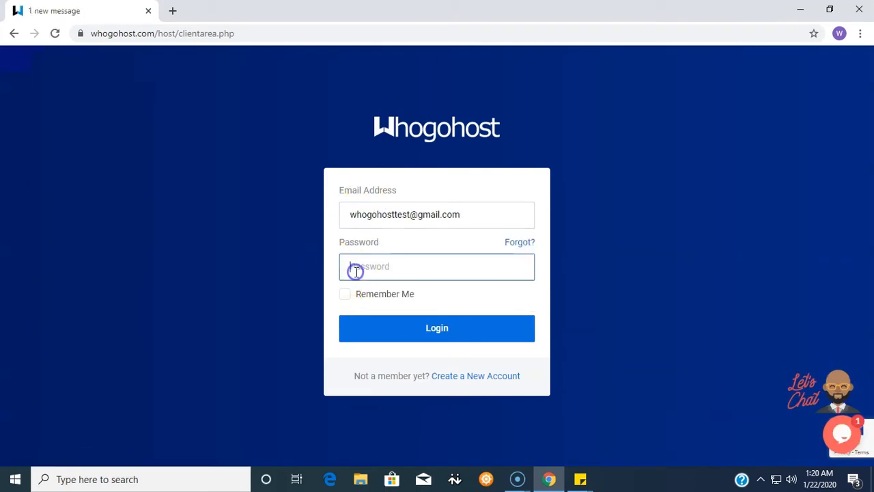
{"action": "right_click", "coordinate": [408, 270]}
{"action": "left_click", "coordinate": [450, 169]}
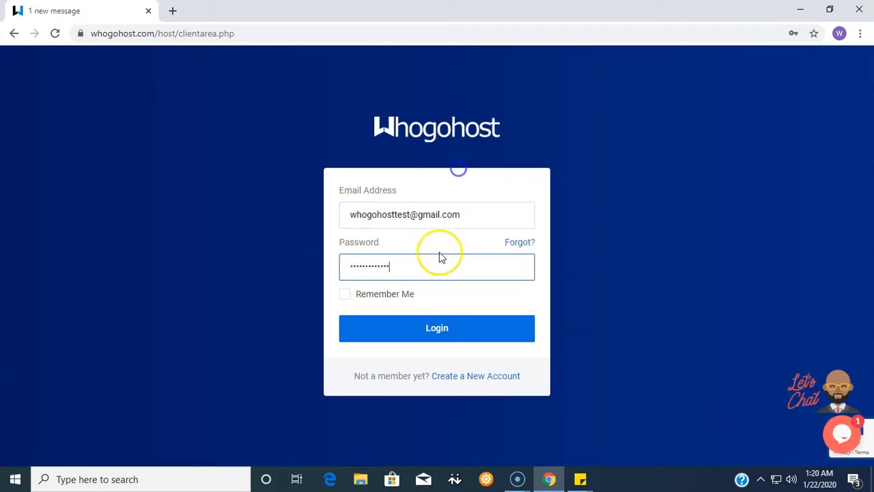
{"action": "left_click", "coordinate": [437, 328]}
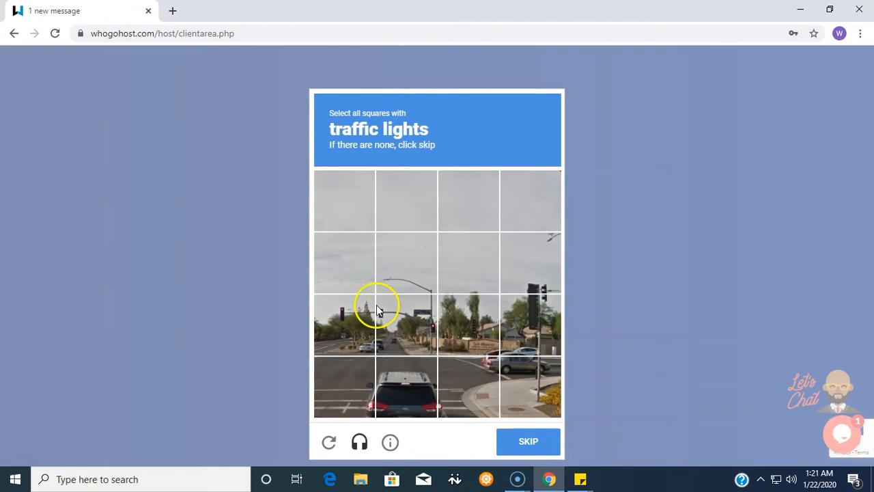
Step: Select the five traffic light tiles in the reCAPTCHA and continue to the next challenge
{"action": "left_click", "coordinate": [345, 326]}
{"action": "left_click", "coordinate": [406, 324]}
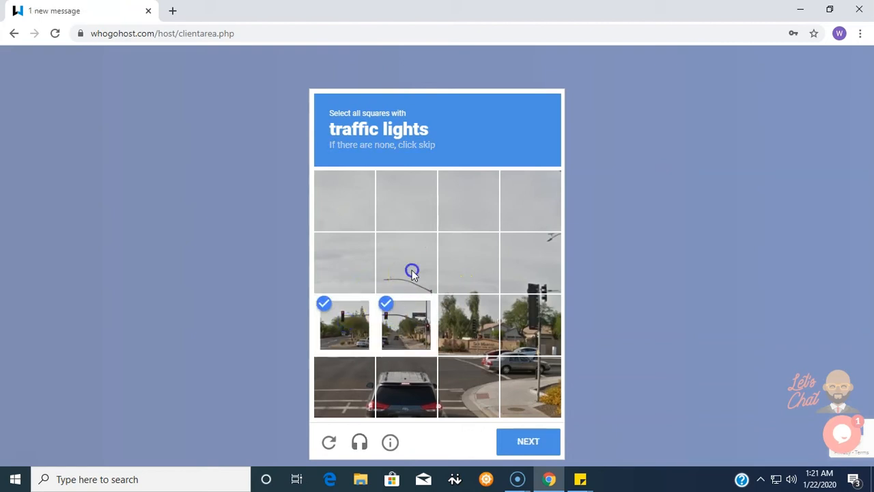
{"action": "left_click", "coordinate": [412, 270]}
{"action": "left_click", "coordinate": [539, 311]}
{"action": "left_click", "coordinate": [540, 284]}
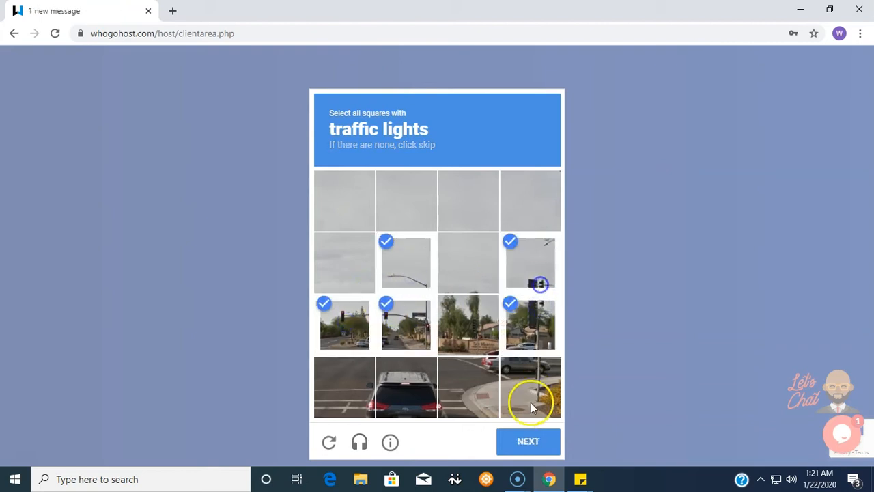
{"action": "left_click", "coordinate": [528, 441]}
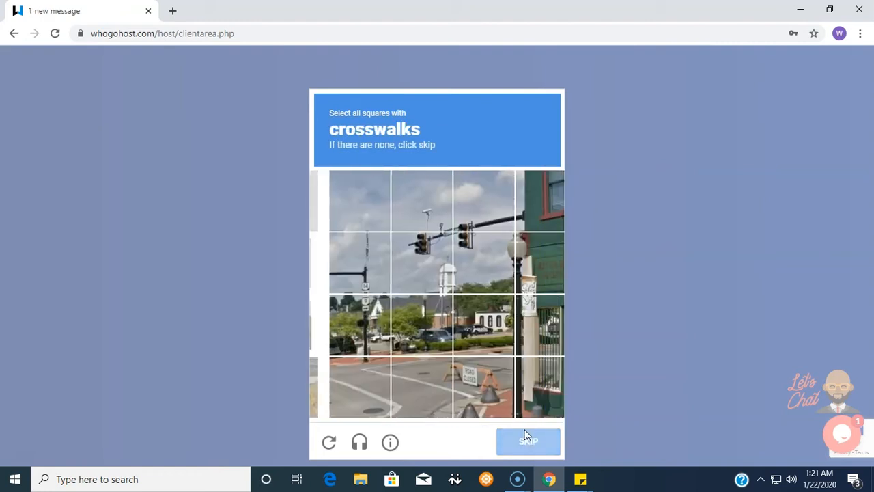
Step: Select the four crosswalk tiles and verify so the login completes to the dashboard
{"action": "left_click", "coordinate": [348, 382]}
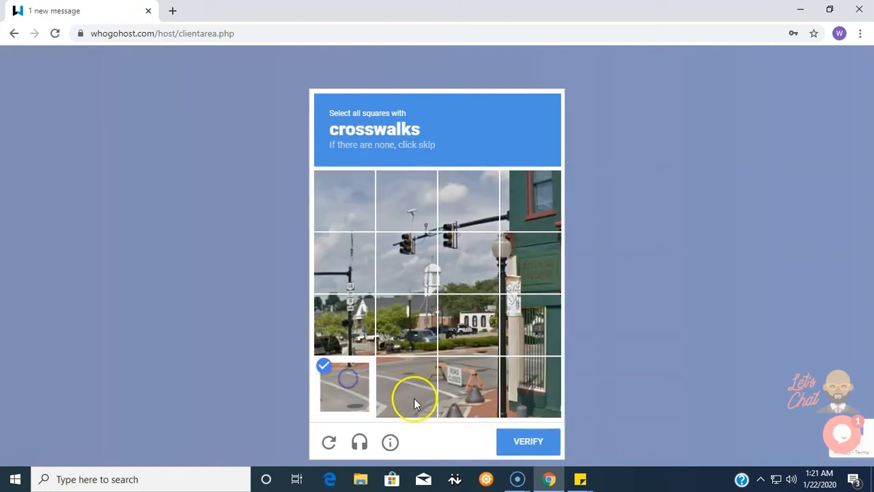
{"action": "left_click", "coordinate": [410, 386]}
{"action": "left_click", "coordinate": [468, 386]}
{"action": "left_click", "coordinate": [531, 388]}
{"action": "left_click", "coordinate": [539, 445]}
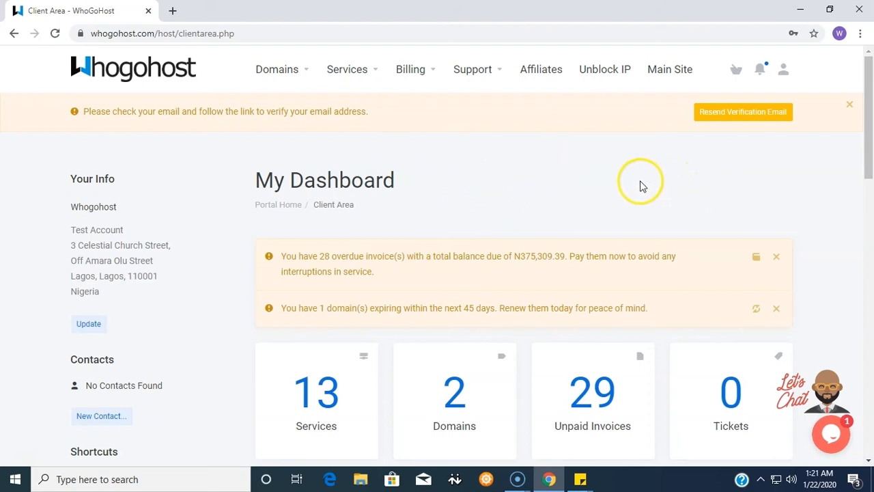
Step: Go to My Services from the Services menu, listing the account's products and services
{"action": "left_click", "coordinate": [372, 69]}
{"action": "left_click", "coordinate": [362, 103]}
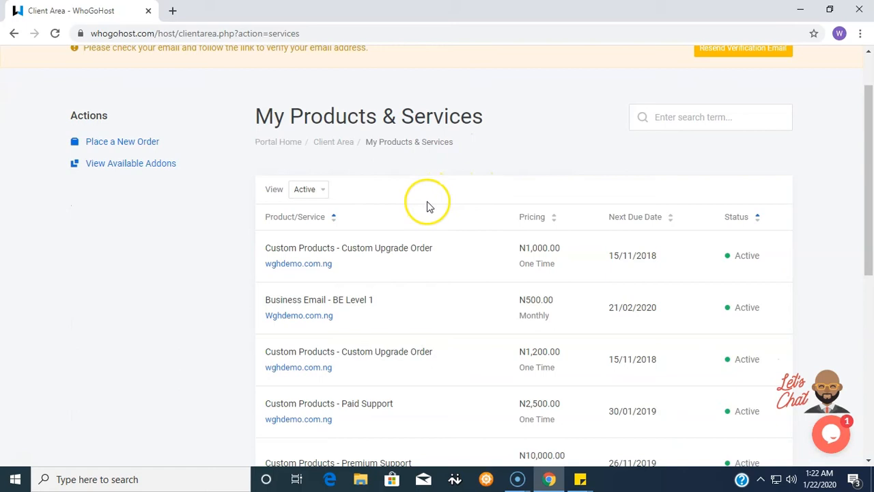
{"action": "scroll", "coordinate": [429, 205], "scroll_direction": "down", "scroll_amount": 1}
{"action": "scroll", "coordinate": [433, 210], "scroll_direction": "down", "scroll_amount": 1}
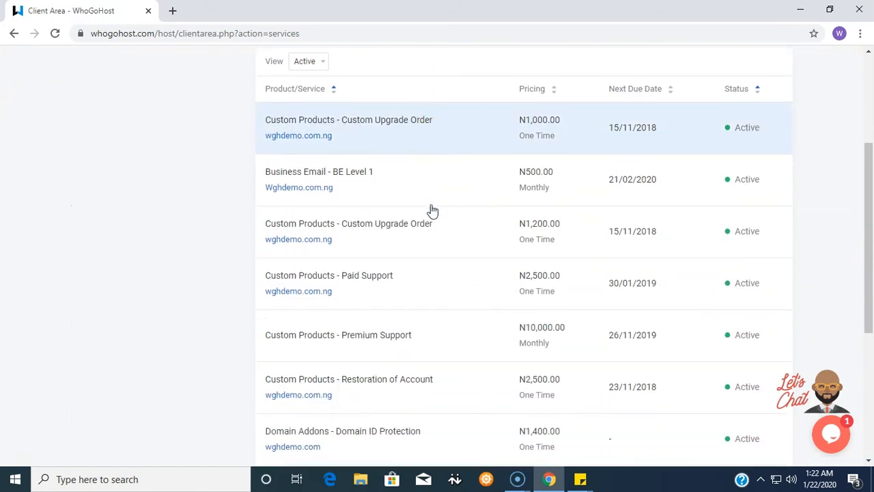
Step: Open the Business Email - BE Level 1 service details from the products list
{"action": "left_click", "coordinate": [369, 172]}
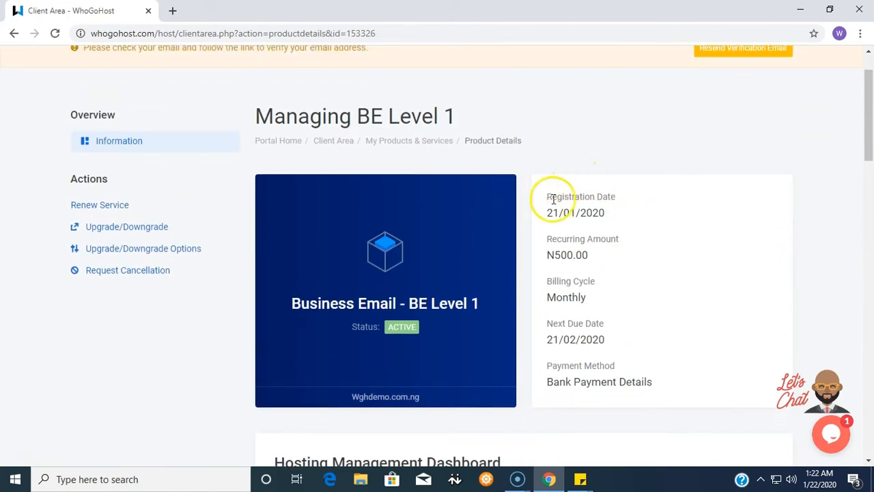
{"action": "scroll", "coordinate": [672, 194], "scroll_direction": "down", "scroll_amount": 3}
{"action": "scroll", "coordinate": [673, 195], "scroll_direction": "down", "scroll_amount": 3}
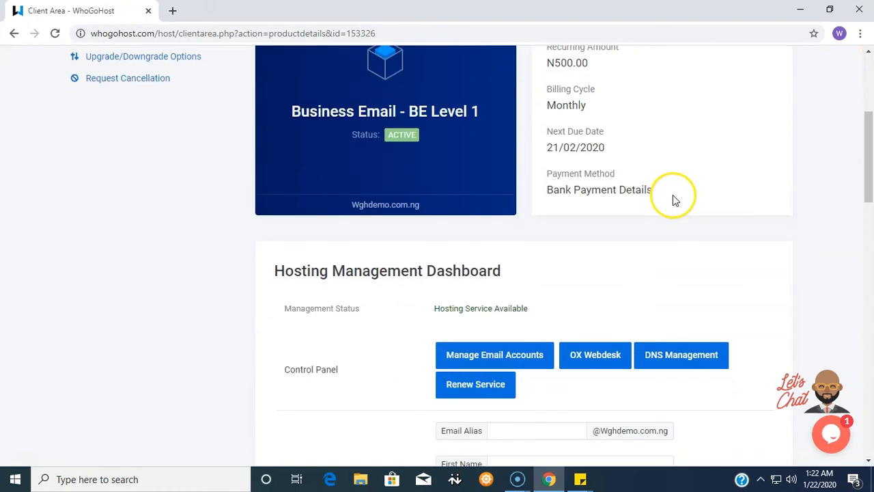
{"action": "scroll", "coordinate": [674, 184], "scroll_direction": "down", "scroll_amount": 1}
{"action": "scroll", "coordinate": [675, 185], "scroll_direction": "down", "scroll_amount": 1}
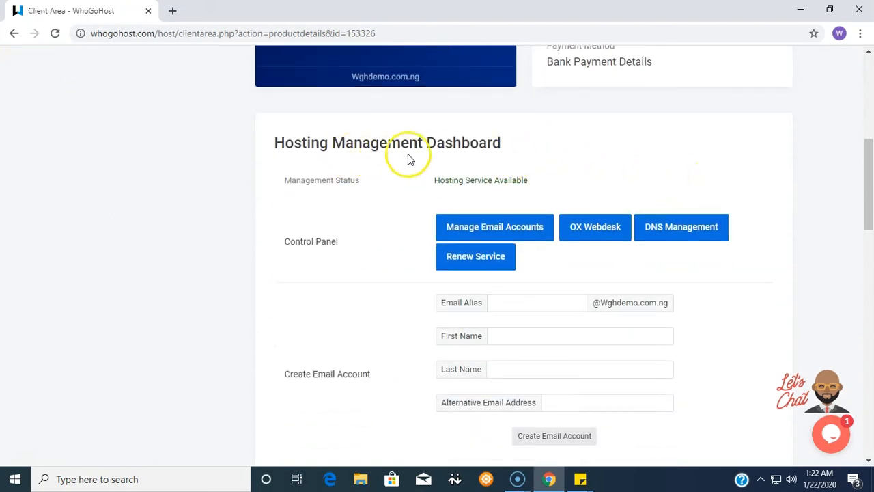
Step: Launch Manage Email Accounts, opening the email control panel for wghdemo.com.ng
{"action": "left_click", "coordinate": [496, 234]}
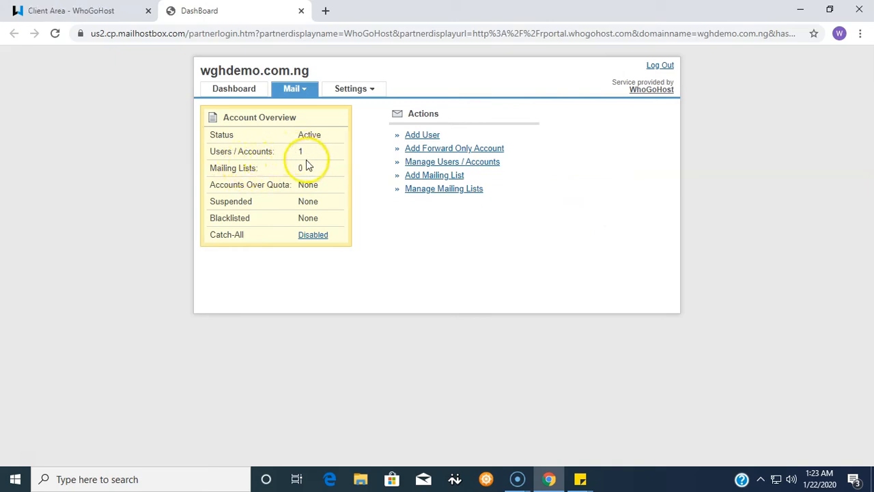
{"action": "left_click", "coordinate": [425, 162]}
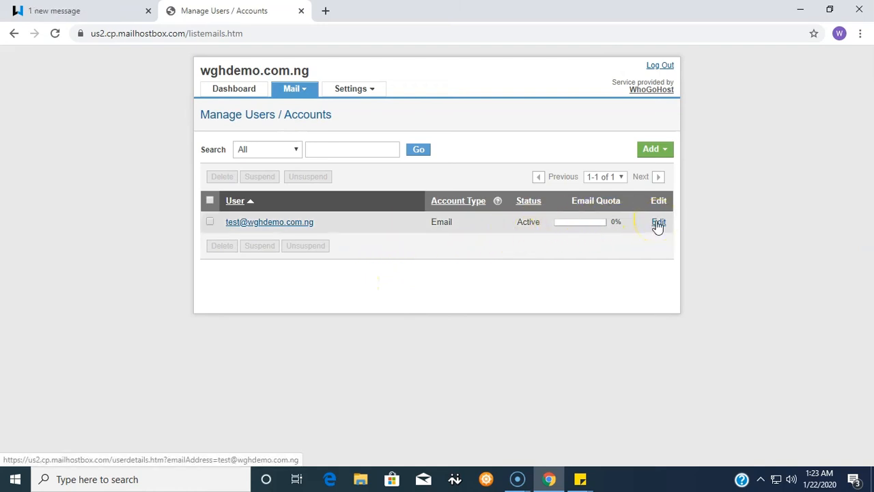
{"action": "left_click", "coordinate": [658, 223]}
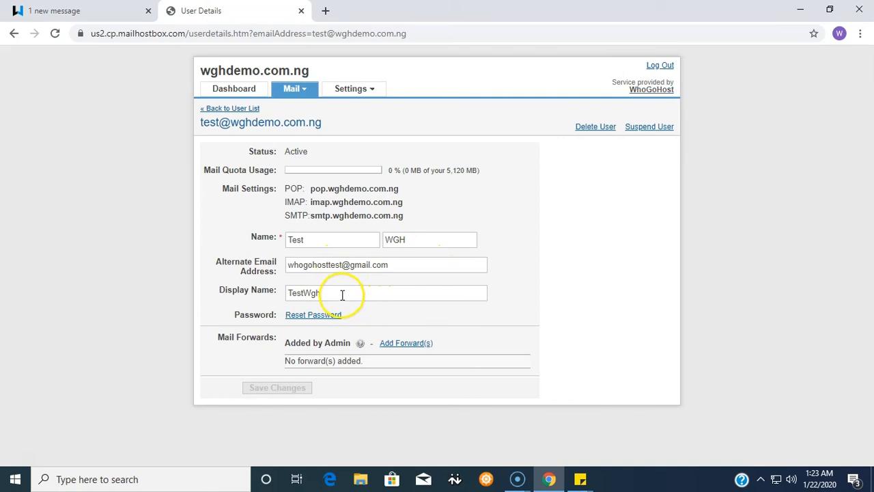
{"action": "left_click", "coordinate": [310, 315]}
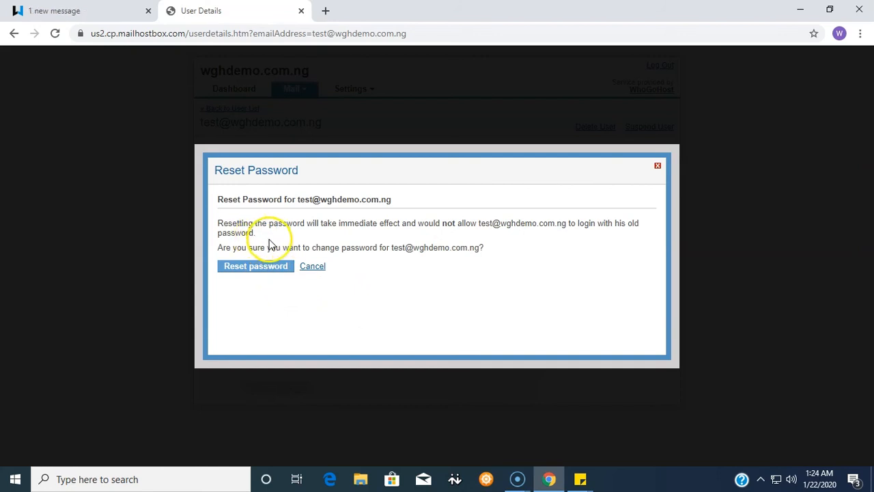
Step: Confirm the reset, copy the newly generated password, and close the success message
{"action": "left_click", "coordinate": [262, 268]}
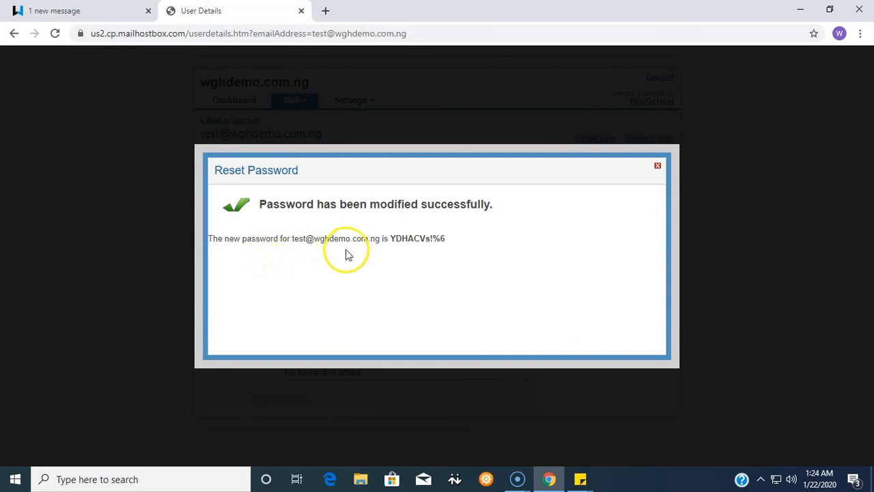
{"action": "left_click_drag", "start_coordinate": [390, 237], "coordinate": [448, 243]}
{"action": "right_click", "coordinate": [434, 239]}
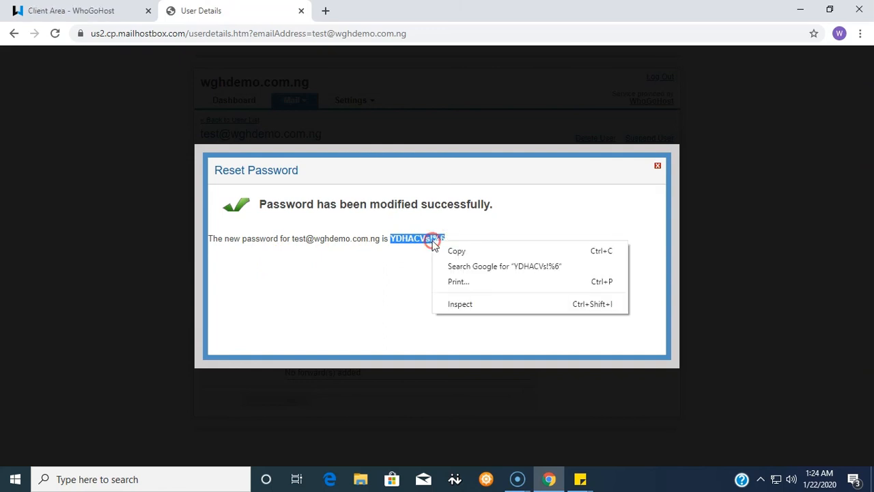
{"action": "left_click", "coordinate": [450, 250]}
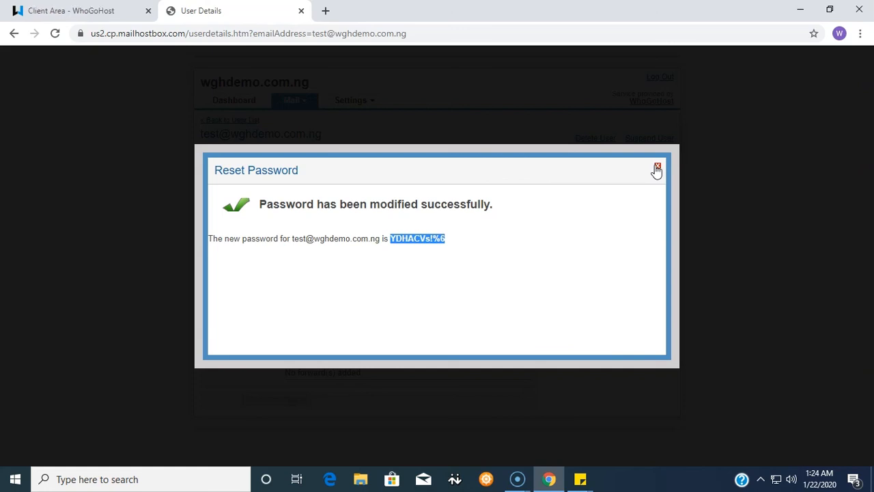
{"action": "left_click", "coordinate": [657, 168]}
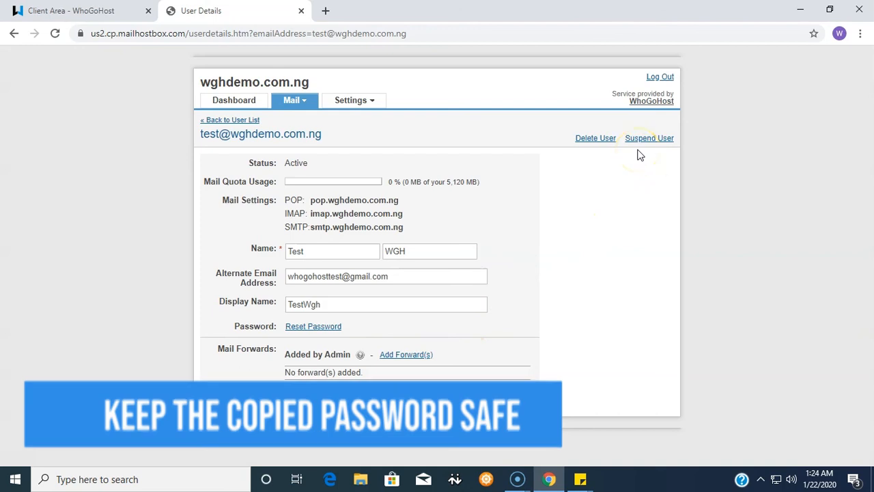
{"action": "left_click", "coordinate": [350, 100]}
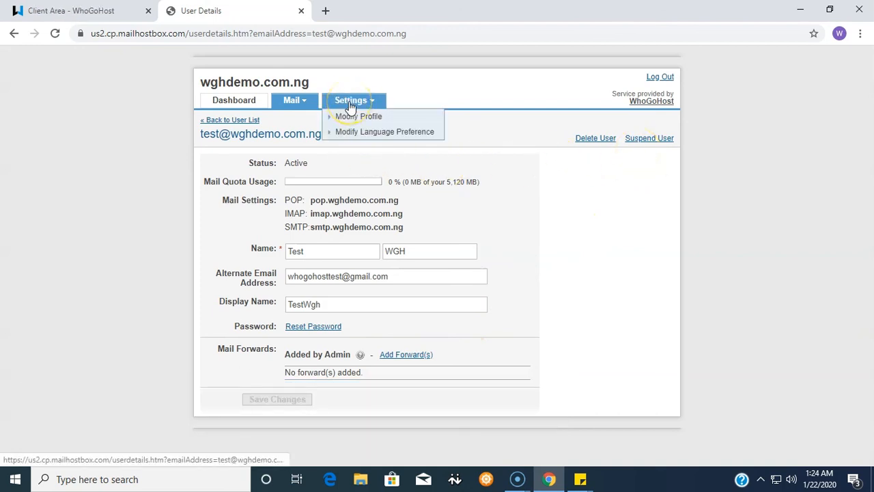